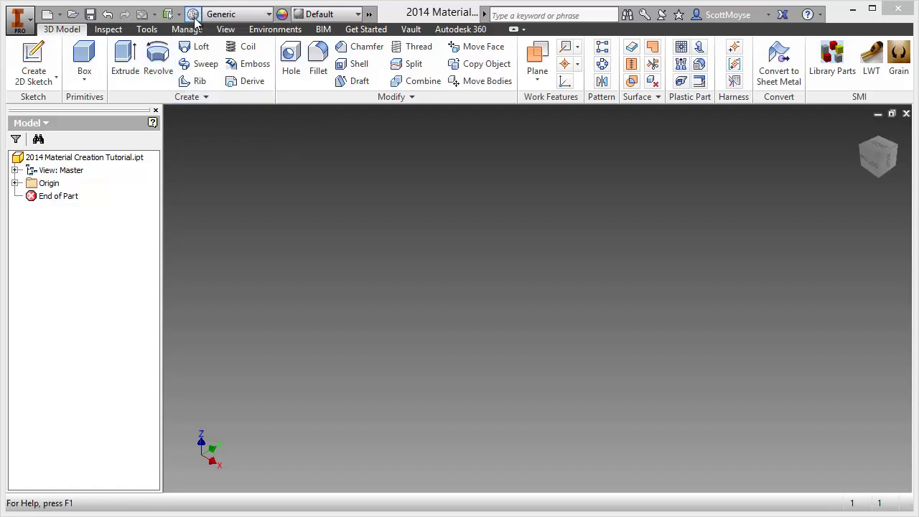
- Review the project's current material and appearance libraries in the project settings, then close them
left_click(19, 18)
mouse_move(96, 278)
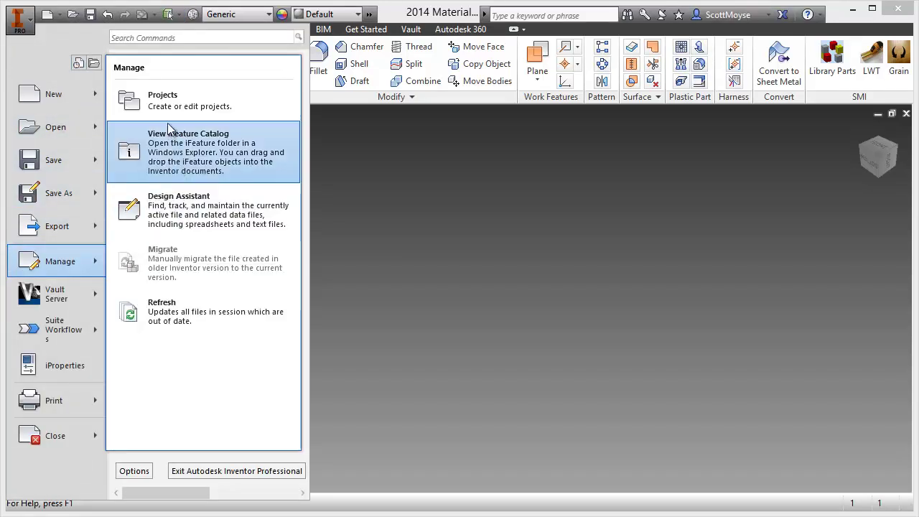
left_click(157, 95)
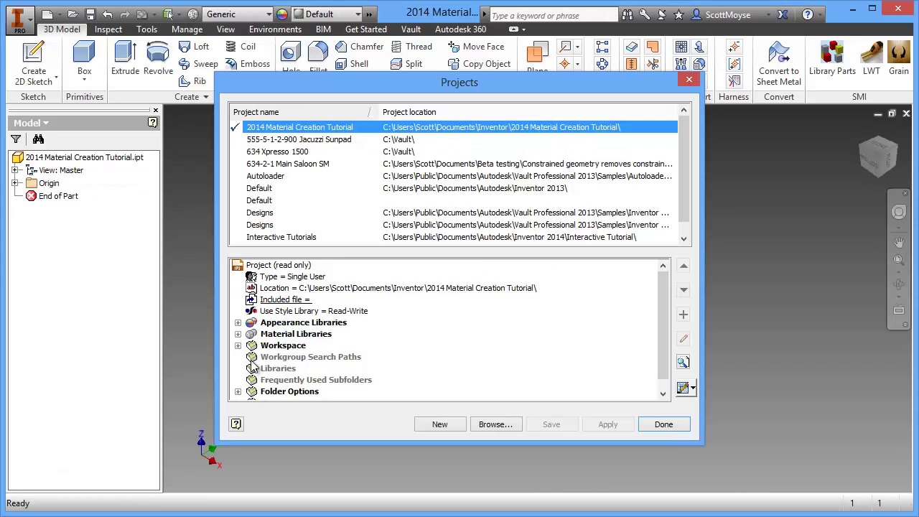
left_click(238, 334)
left_click(237, 322)
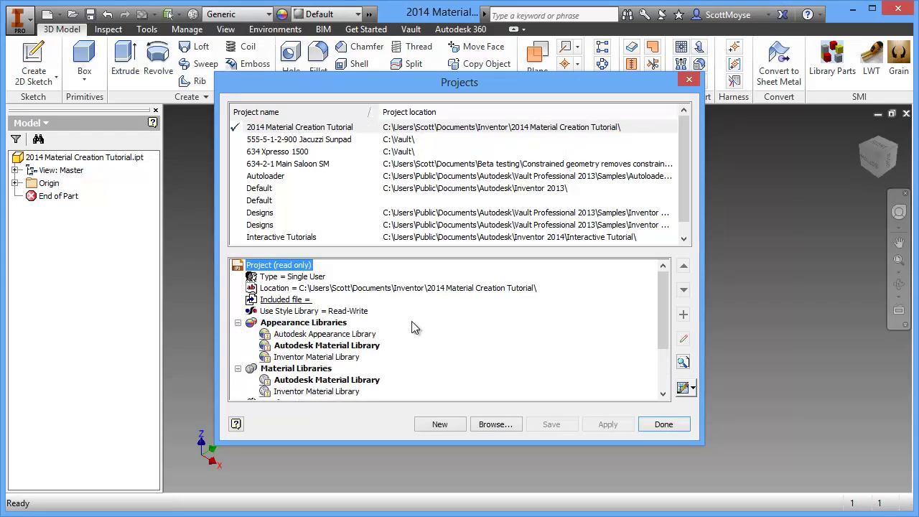
scroll(412, 321, "down", 1)
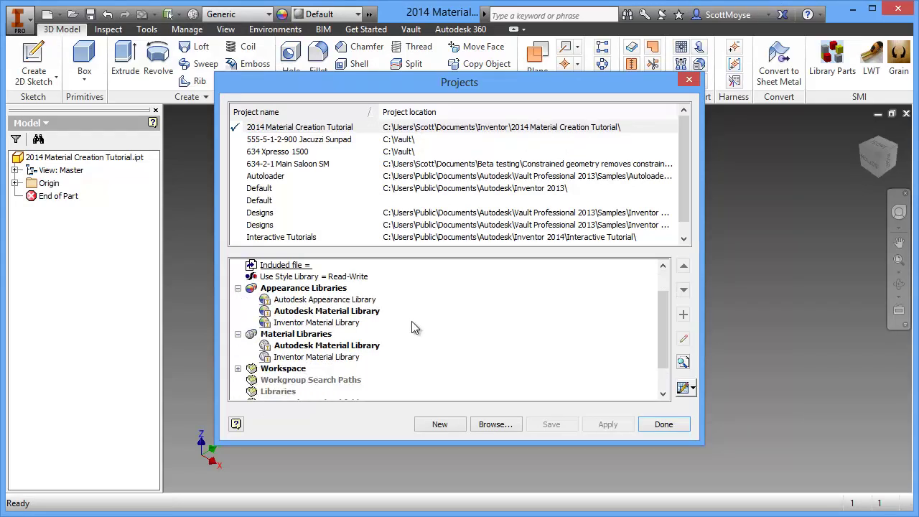
left_click(664, 425)
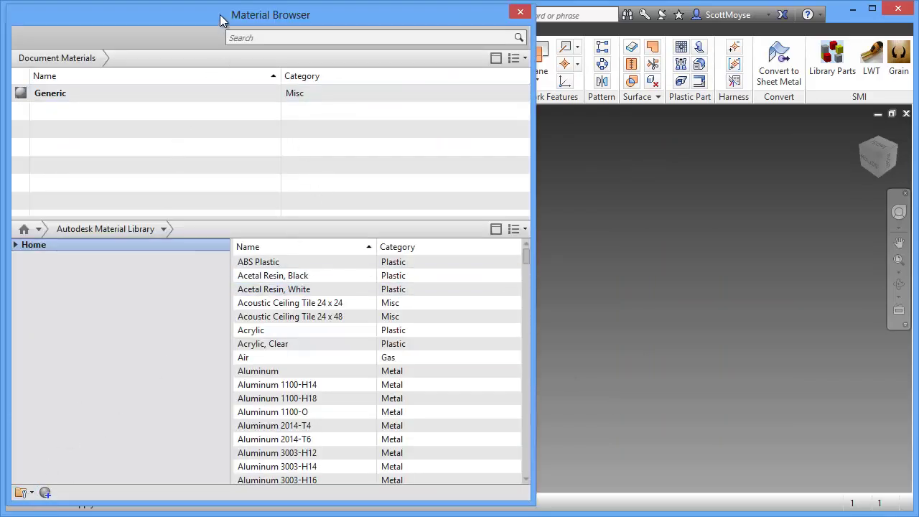
- Create a new library file named 'Alucia Material Library' from the Material Browser
left_click(32, 493)
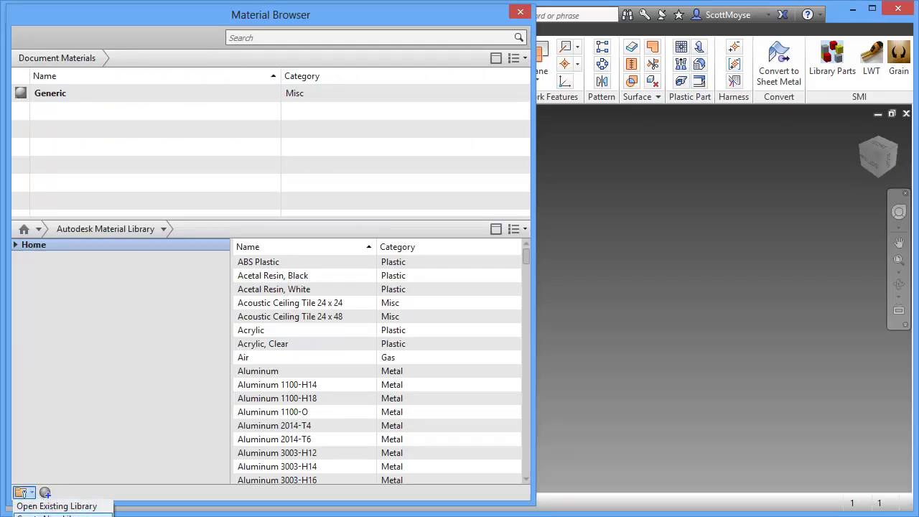
left_click(43, 516)
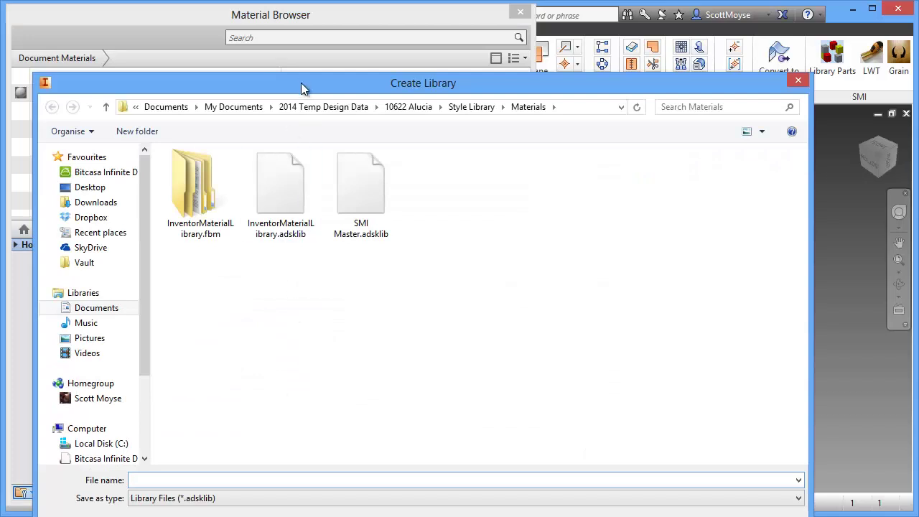
left_click_drag(301, 83, 297, 38)
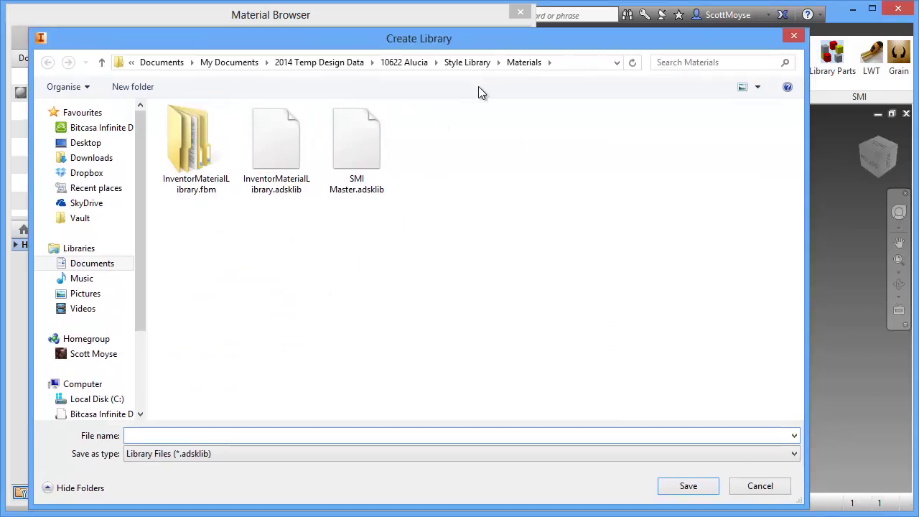
type("Alucia Material Library")
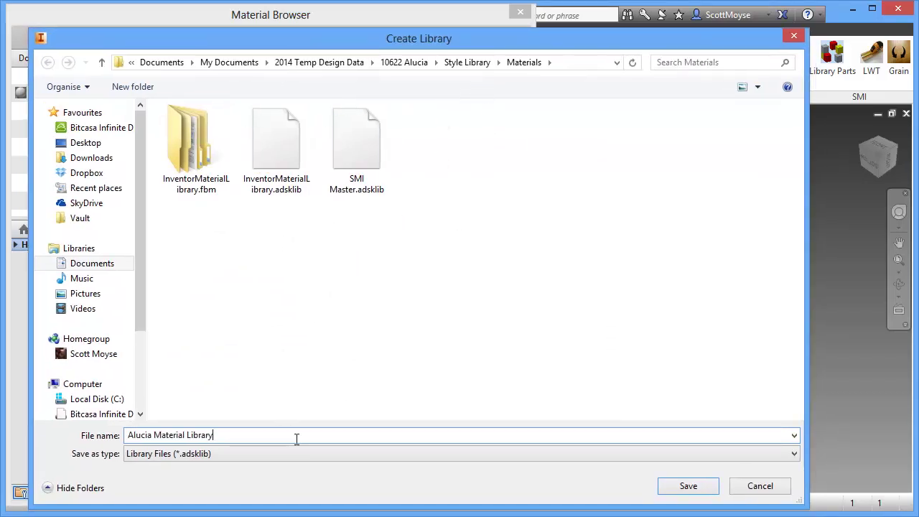
left_click(688, 488)
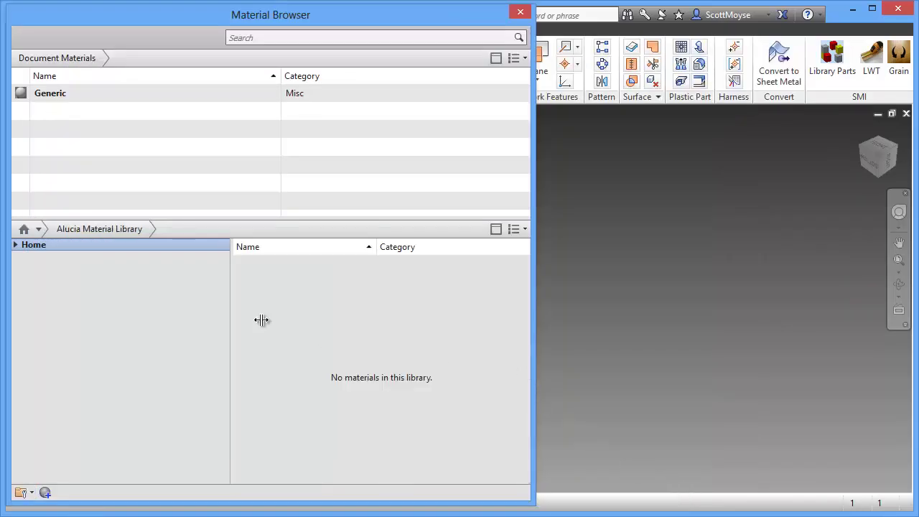
- Browse the Inventor, Autodesk and empty Alucia libraries and the Inventor library's Ceramic and Metal categories
left_click(15, 245)
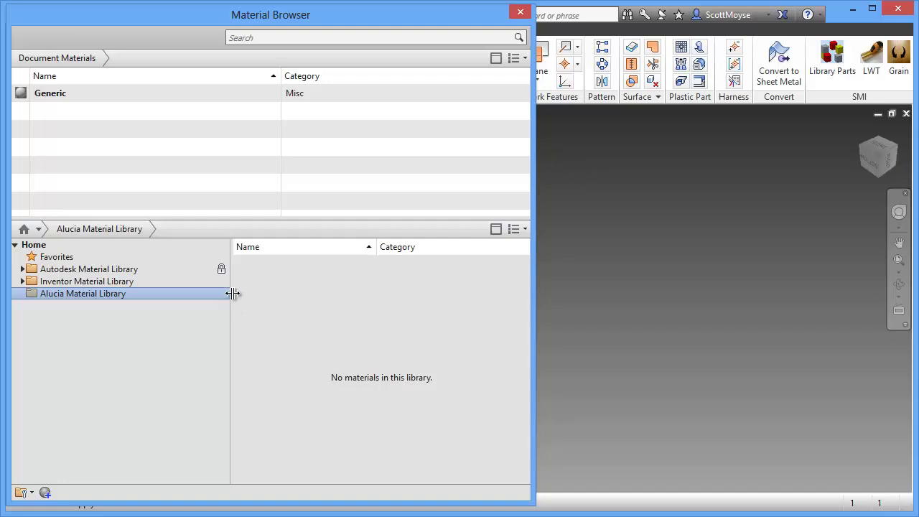
left_click(136, 281)
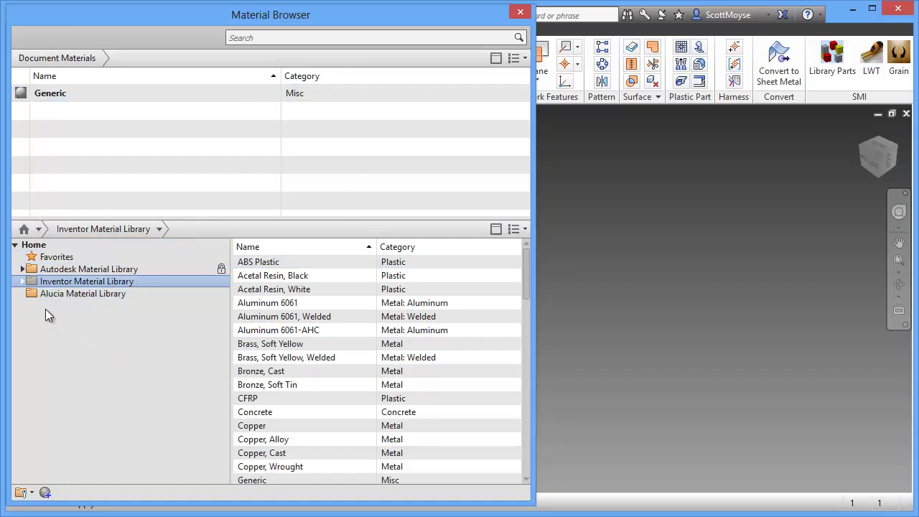
left_click(33, 245)
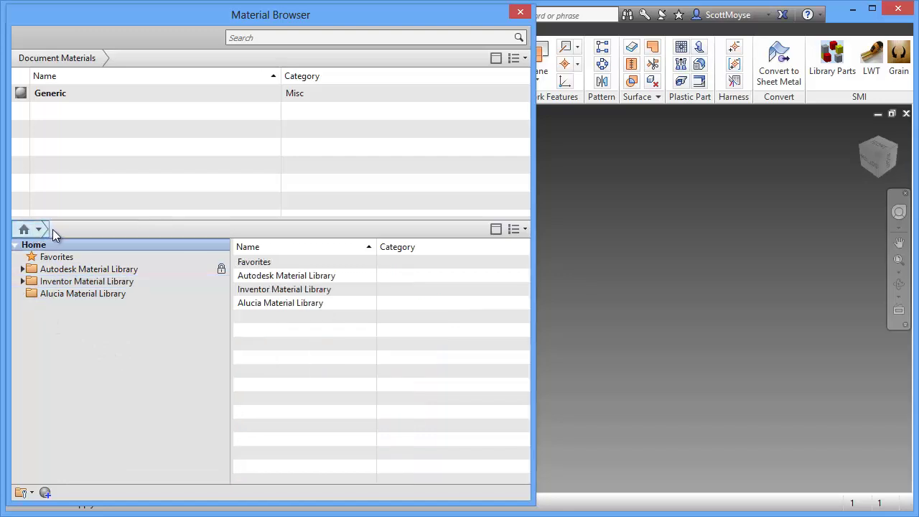
left_click(47, 229)
left_click(35, 267)
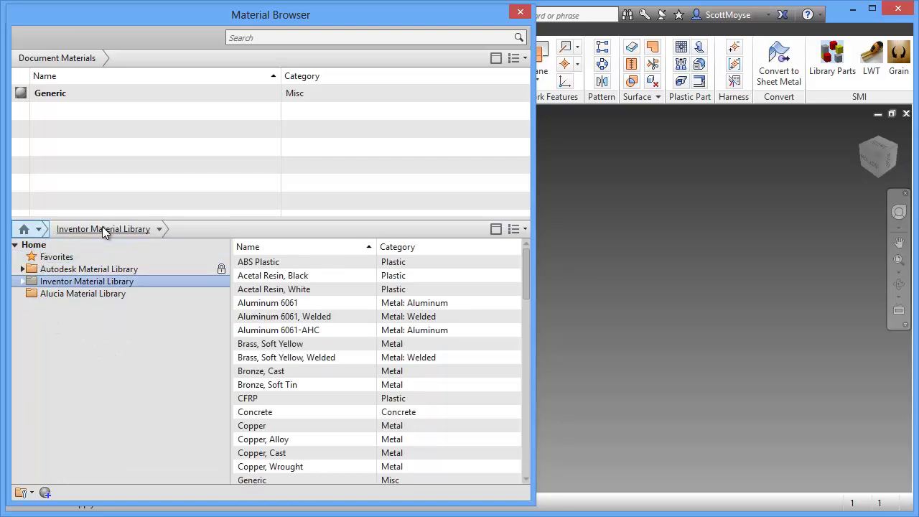
left_click(122, 269)
left_click(108, 294)
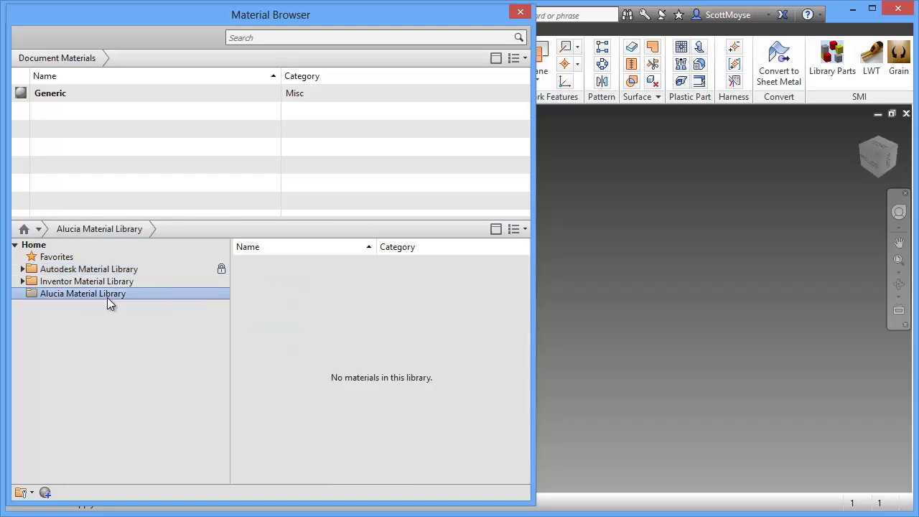
left_click(22, 281)
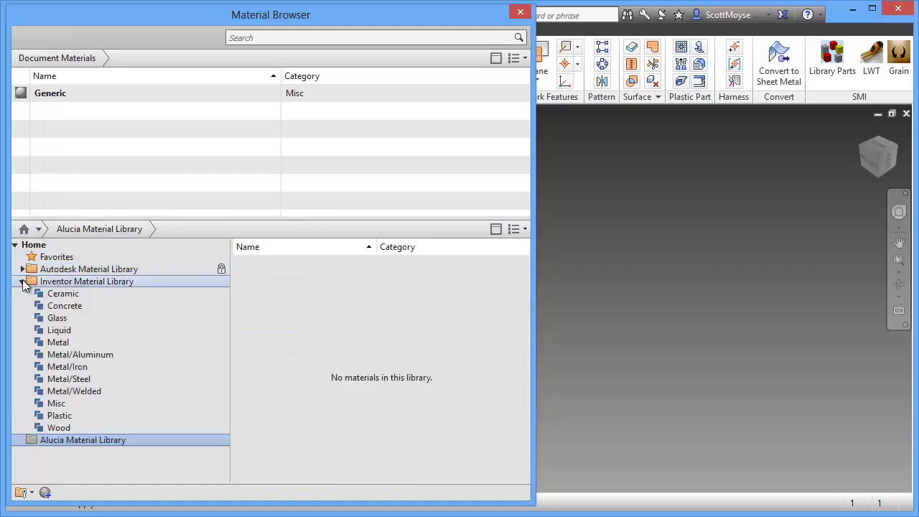
left_click(66, 295)
left_click(74, 339)
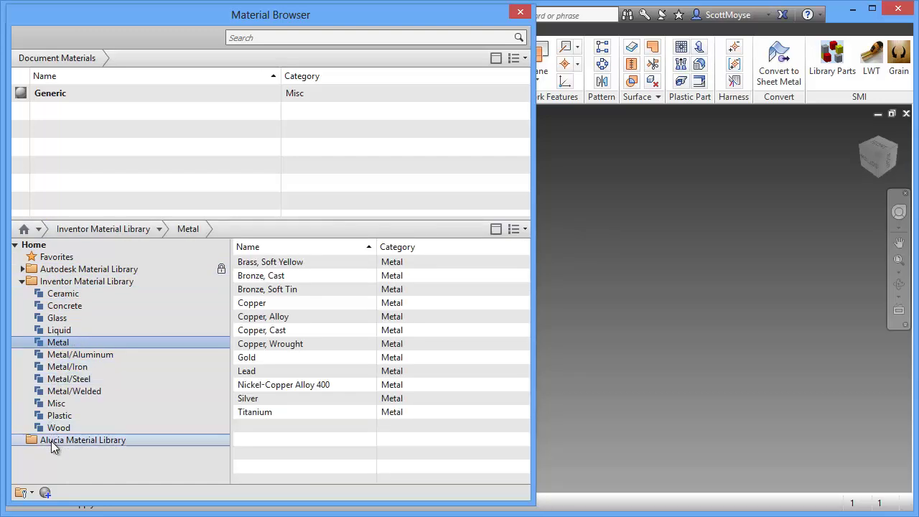
left_click(53, 442)
- In Metal/Steel, select Steel, Alloy through Steel, Wrought, excluding Steel, Cast and Steel, Mild
left_click(73, 378)
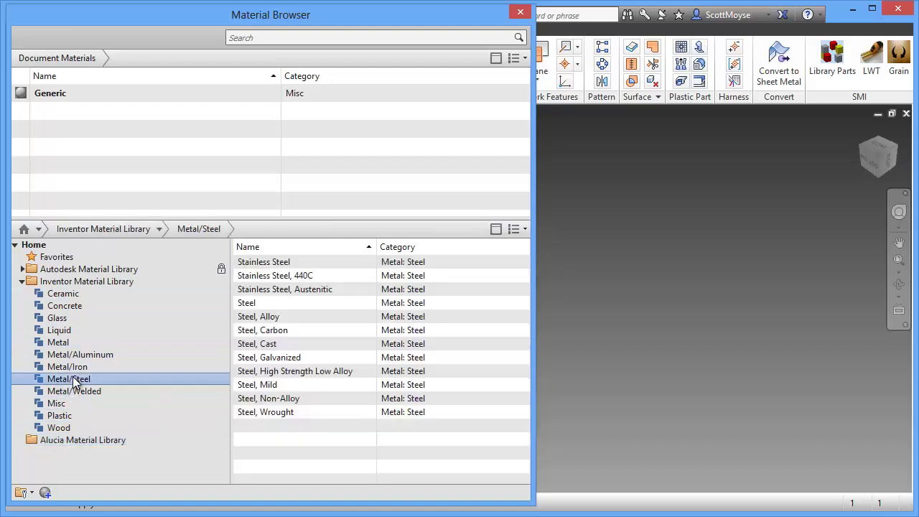
left_click(289, 315)
left_click(289, 415, "shift")
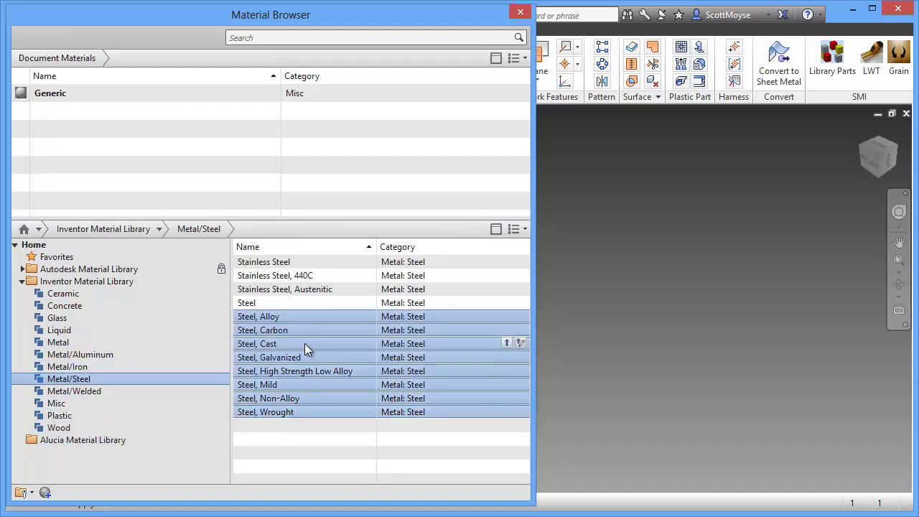
left_click(304, 343, "ctrl")
left_click(304, 384, "ctrl")
- Copy the six selected steels into Alucia Material Library with Replace All, then release its editing lock
left_click_drag(307, 359, 101, 442)
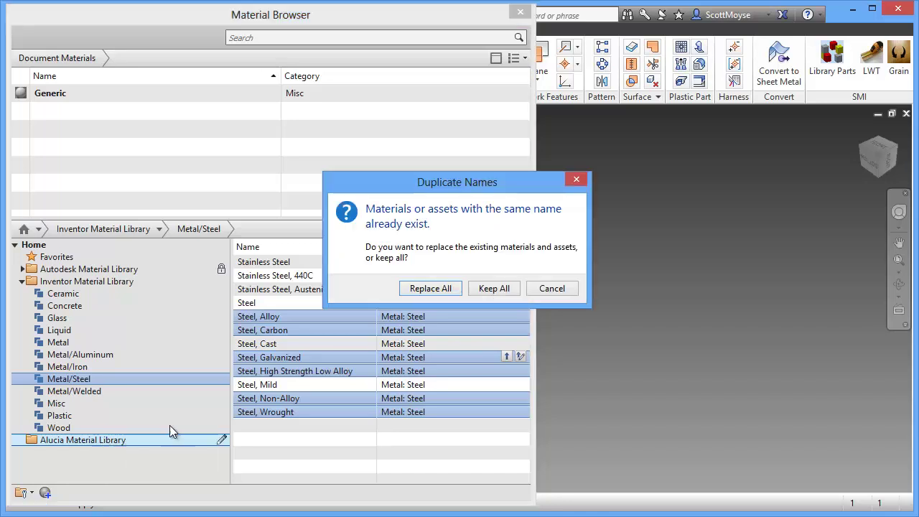
left_click(433, 289)
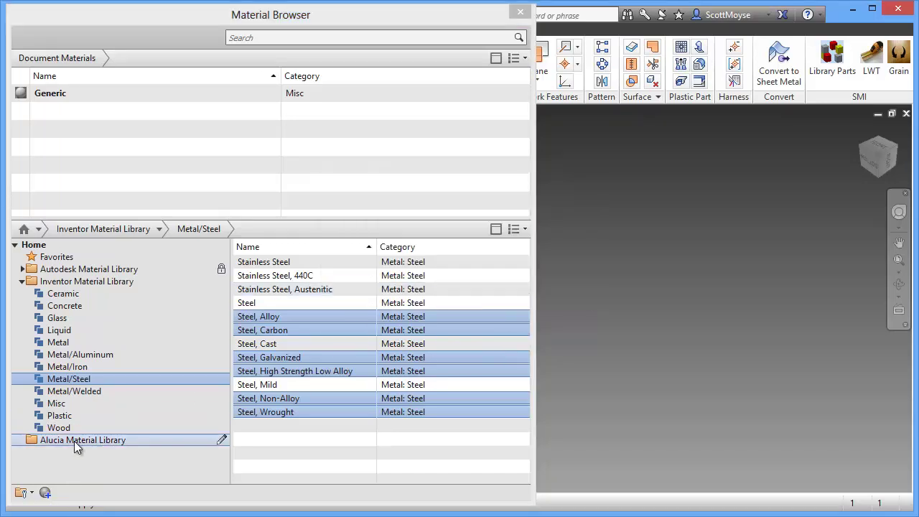
left_click(74, 440)
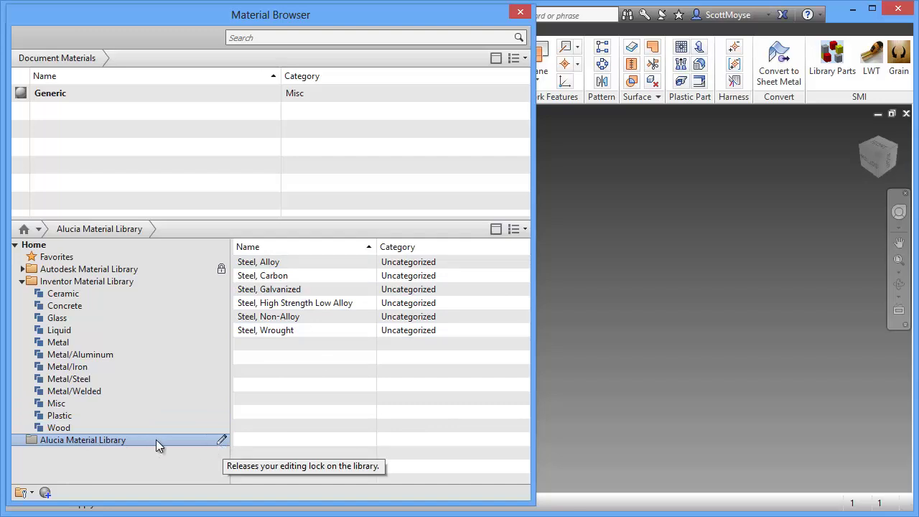
left_click(221, 440)
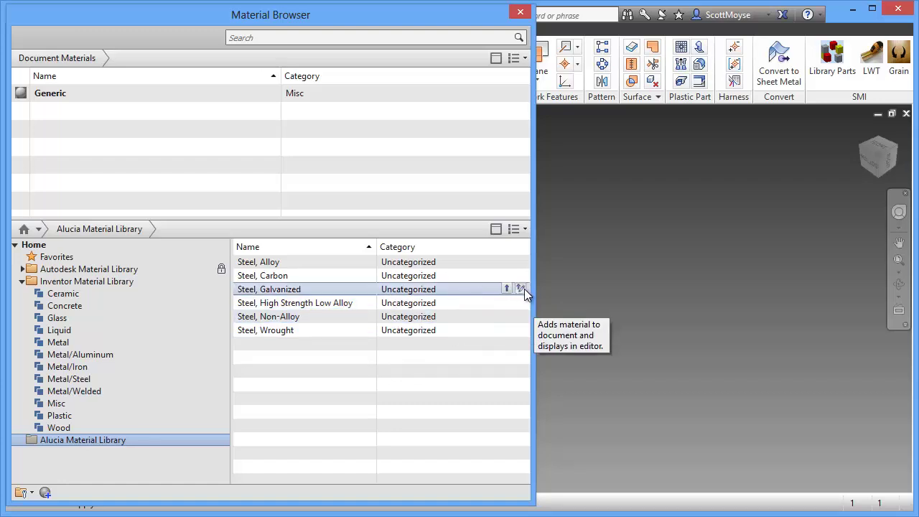
- Add Steel, Galvanized to the document materials and rename it 'Steel, Galvanized test'
left_click(521, 288)
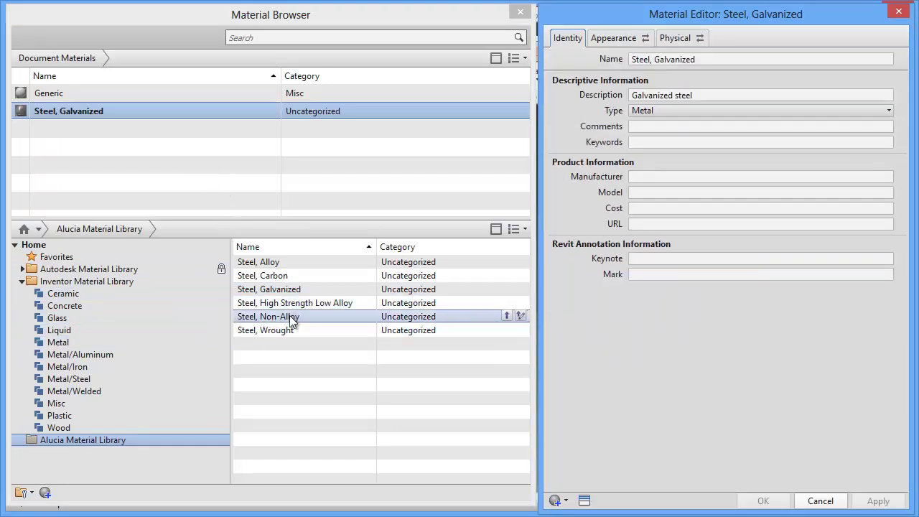
right_click(114, 110)
left_click(155, 171)
left_click(112, 109)
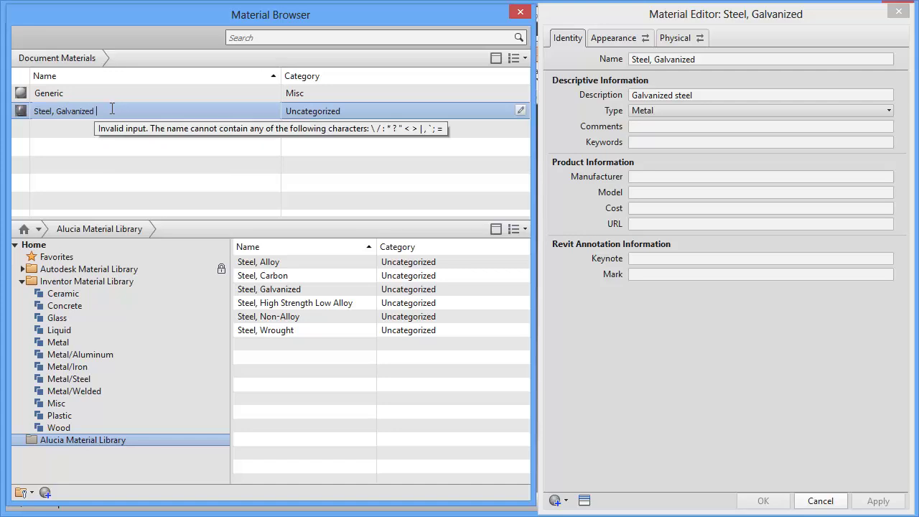
key("Return")
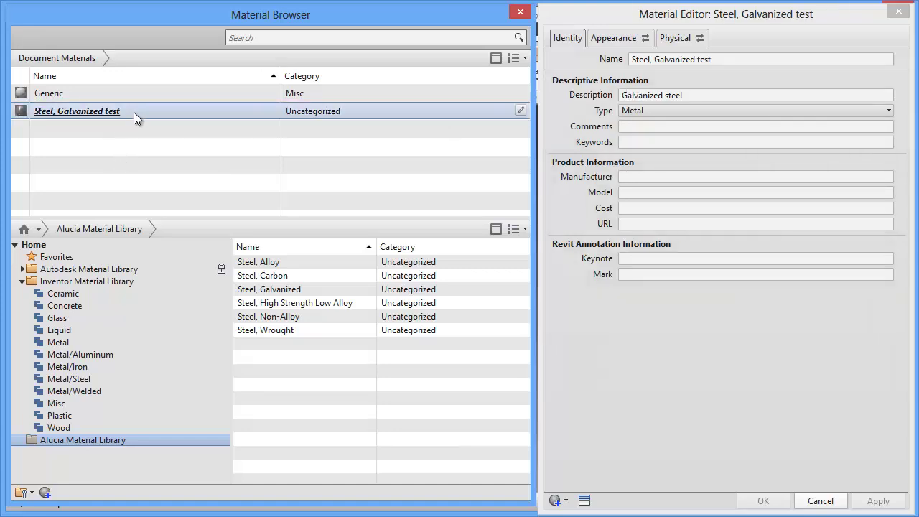
- Copy Steel, Galvanized test into Alucia Material Library, replacing the same-named material
left_click_drag(136, 109, 154, 123)
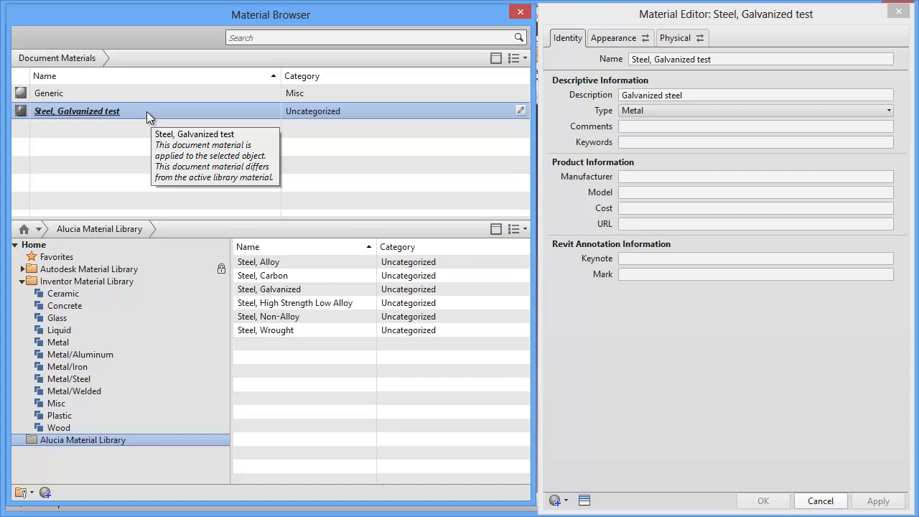
left_click_drag(146, 111, 149, 114)
left_click_drag(176, 191, 144, 436)
left_click(437, 286)
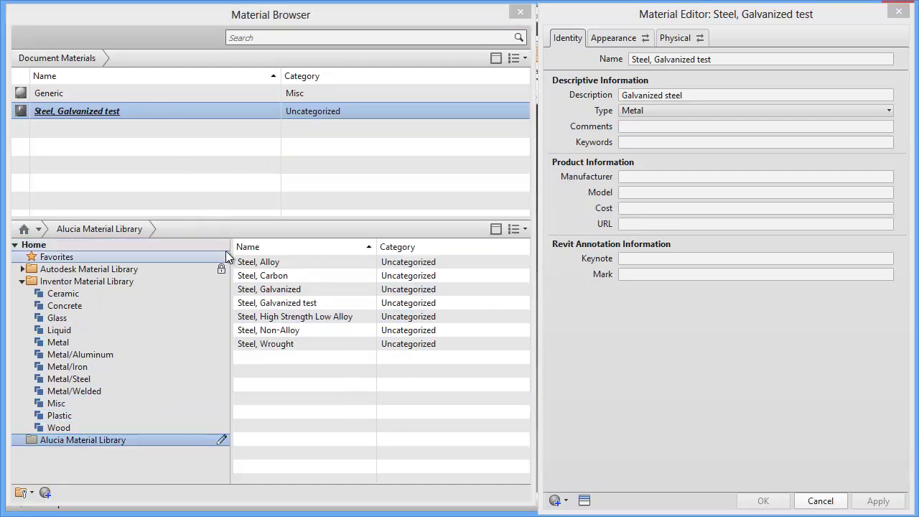
- Close the Material Editor and Material Browser, then close the part, saving its changes
left_click(820, 500)
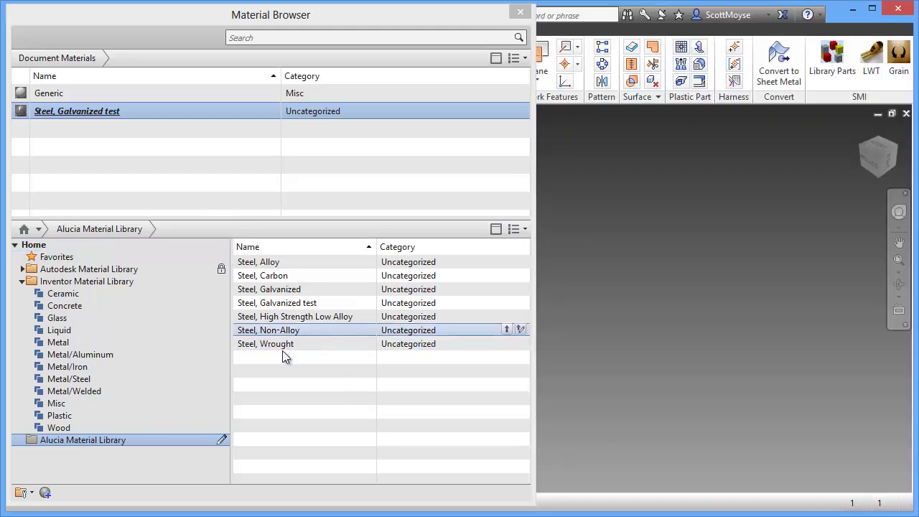
left_click(224, 438)
left_click(521, 11)
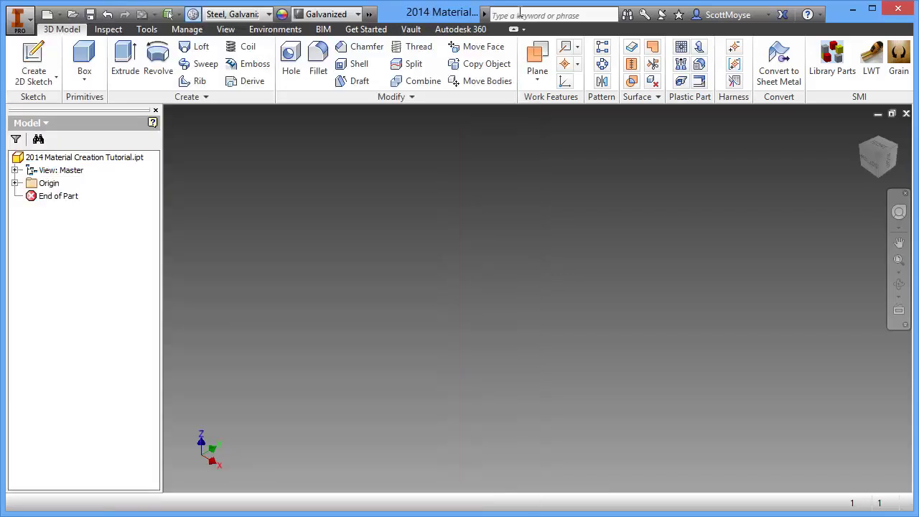
left_click(906, 115)
left_click(361, 295)
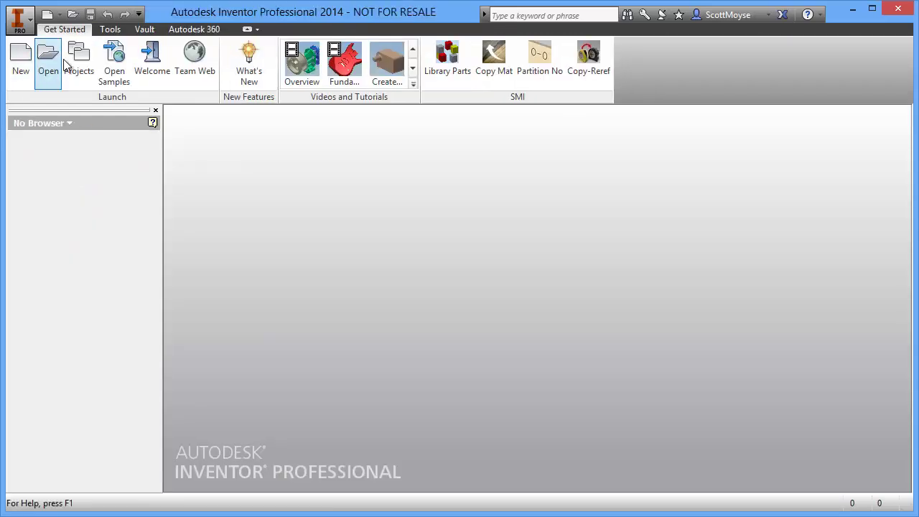
- Open the project settings and expand the appearance and material library lists
left_click(78, 61)
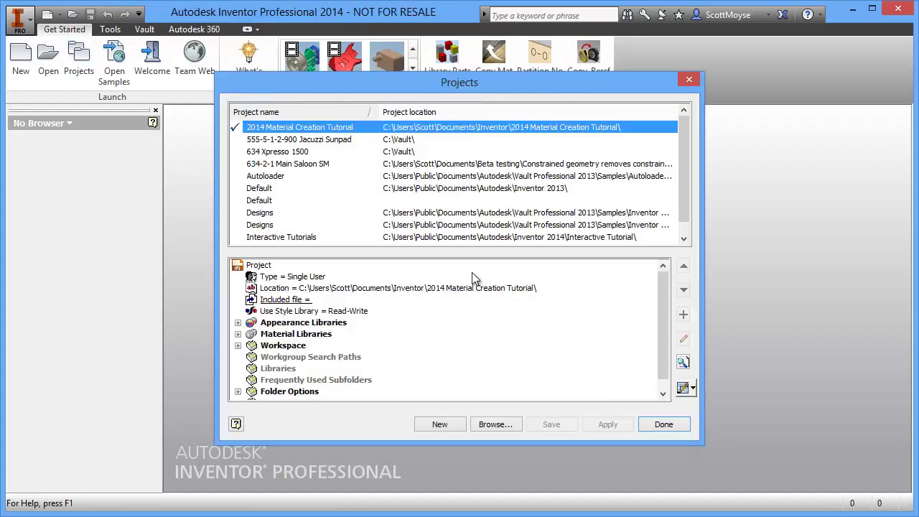
left_click(238, 334)
left_click(238, 323)
scroll(316, 336, "down", 2)
scroll(315, 336, "up", 1)
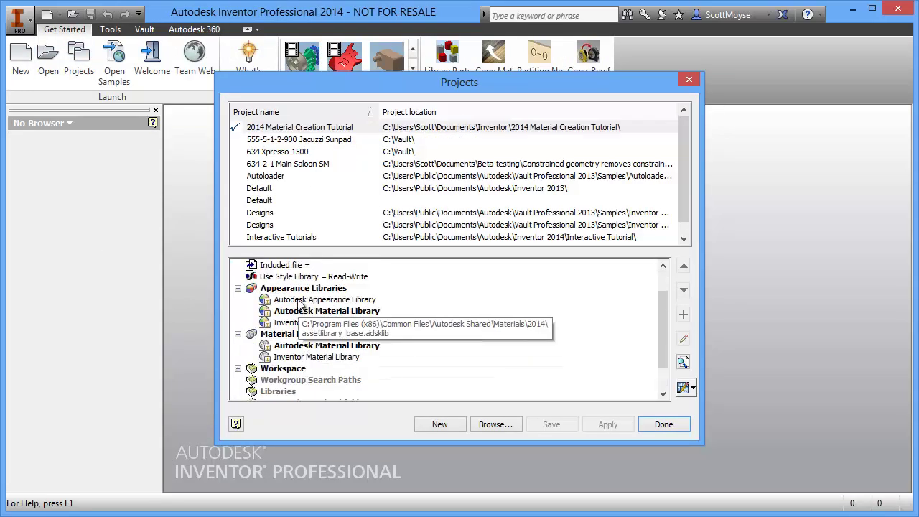
- Add Alucia Material Library from 10622 Alucia\Style Library\Materials to the Appearance Libraries
right_click(301, 288)
left_click(326, 302)
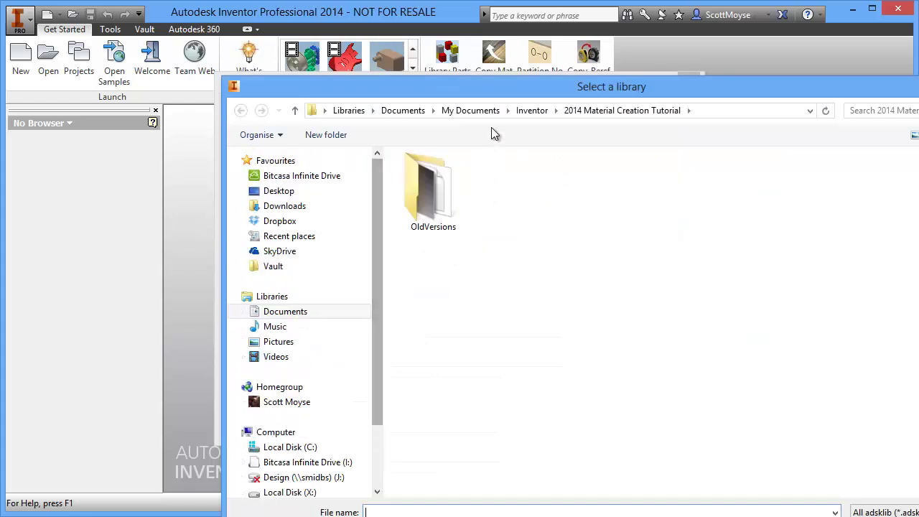
left_click(239, 270)
double_click(349, 173)
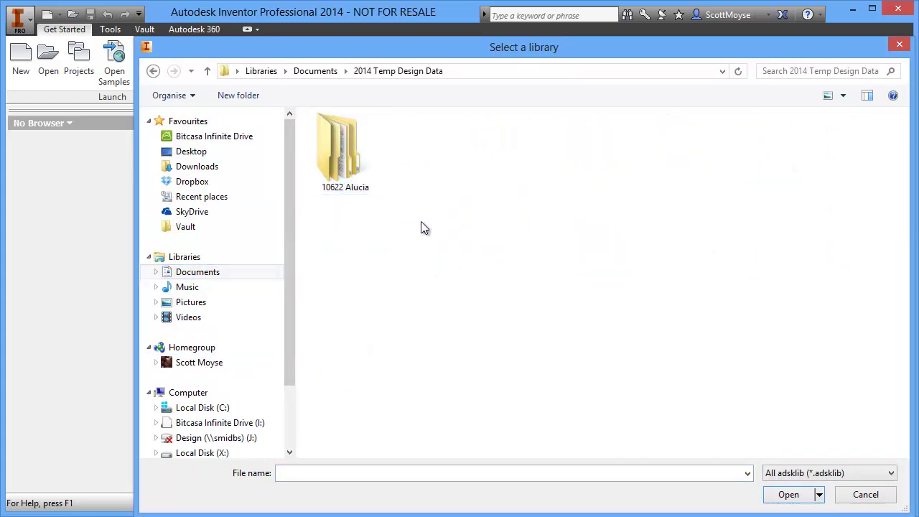
double_click(343, 149)
double_click(363, 159)
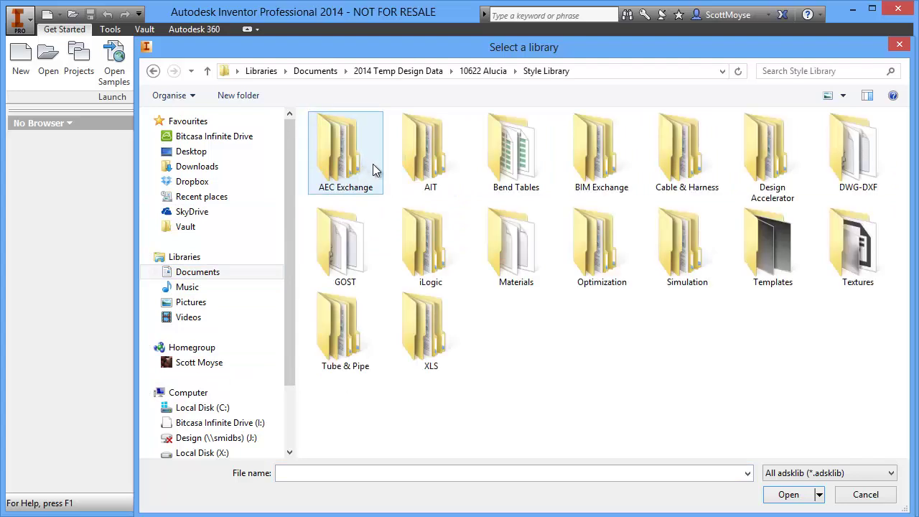
double_click(510, 264)
double_click(422, 169)
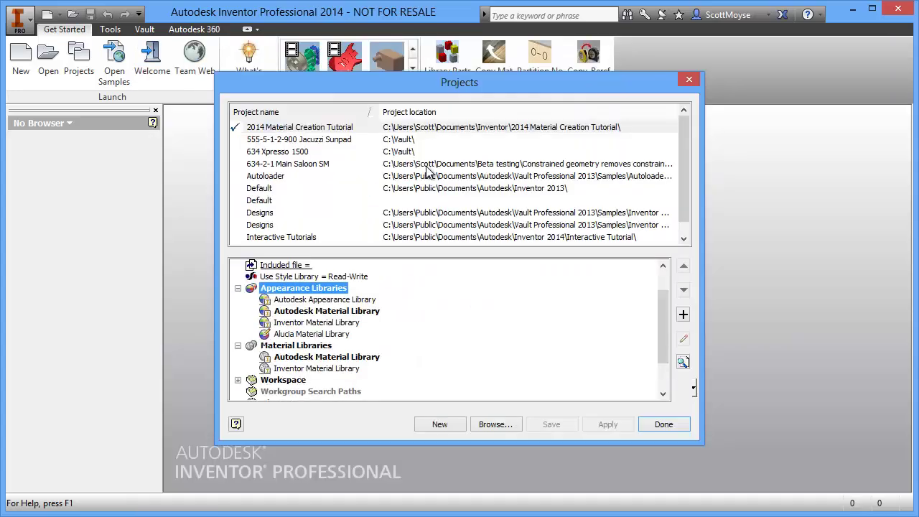
- Add the same Alucia Material Library file to the project's Material Libraries
right_click(296, 345)
left_click(338, 353)
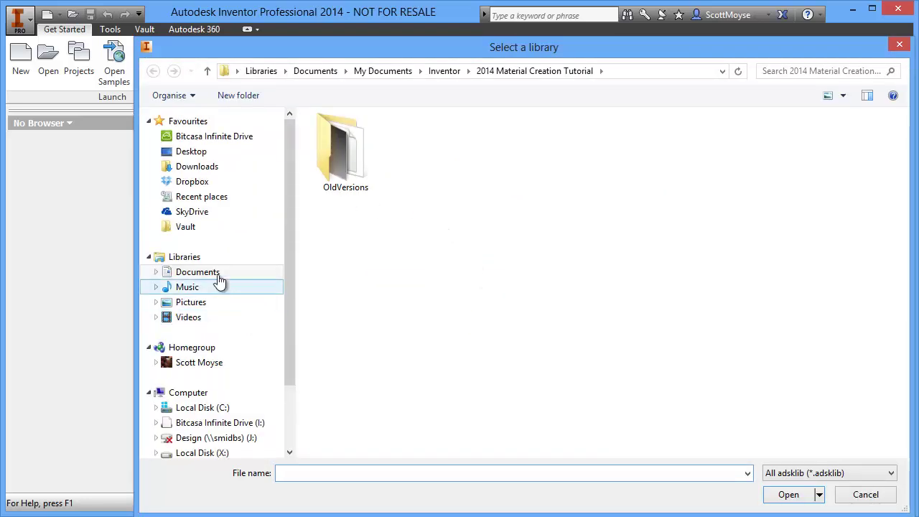
left_click(208, 272)
double_click(370, 172)
double_click(334, 169)
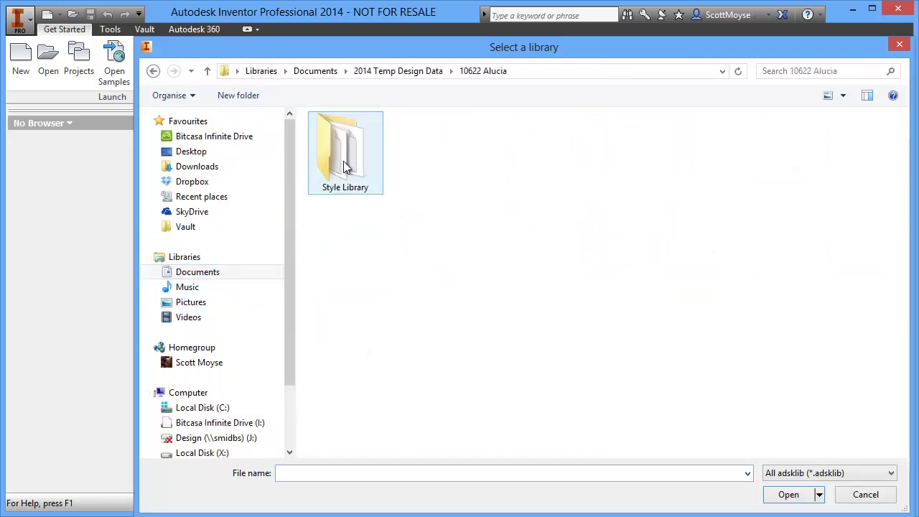
double_click(352, 167)
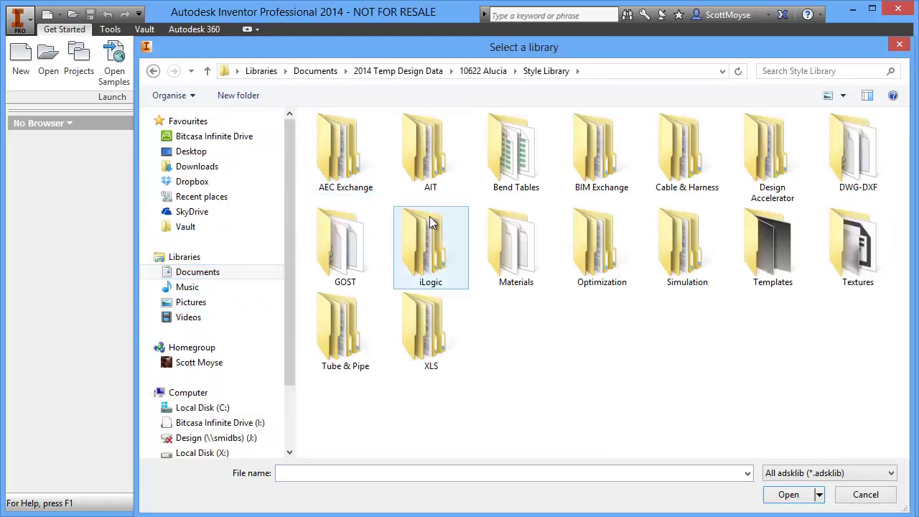
double_click(514, 252)
double_click(430, 160)
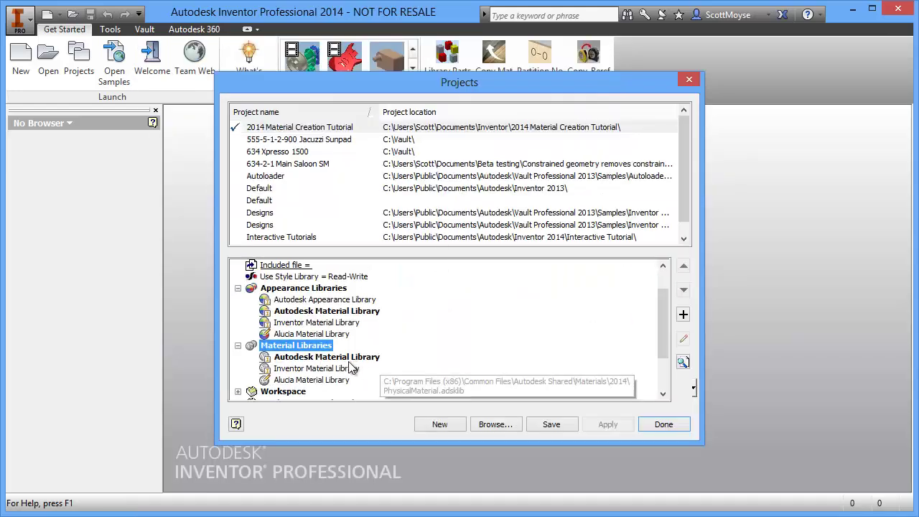
- Make Alucia the active material and appearance library and remove Inventor Material Library from both lists
right_click(305, 380)
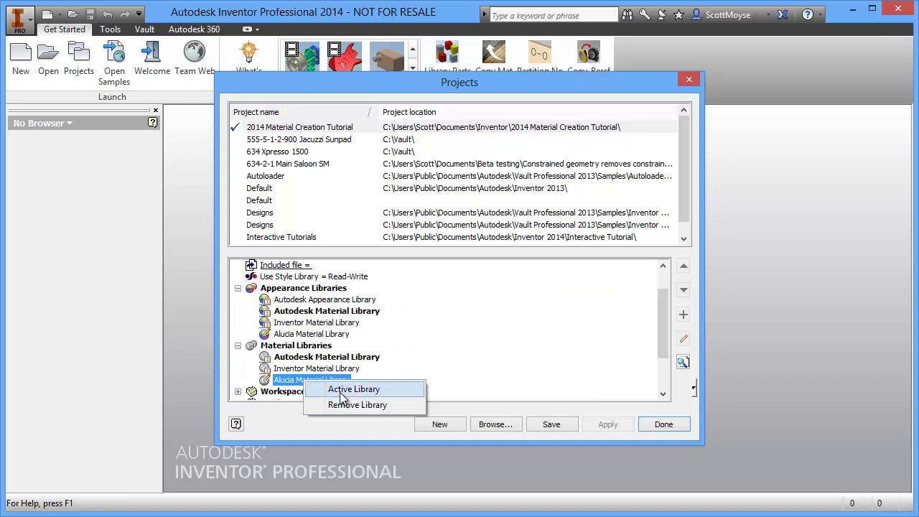
left_click(354, 389)
right_click(312, 335)
left_click(359, 346)
right_click(319, 323)
left_click(353, 343)
right_click(311, 359)
left_click(345, 383)
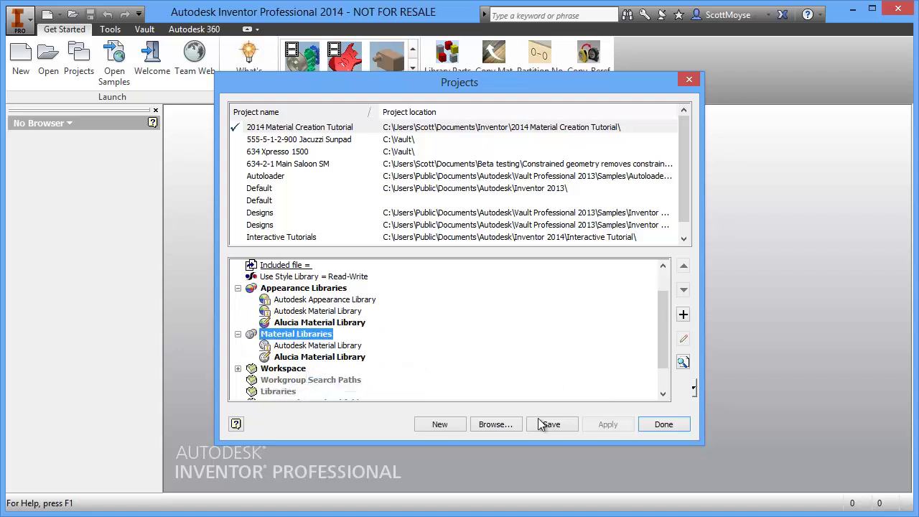
- Check the Autodesk library file paths and save the project's library settings
left_click(316, 346)
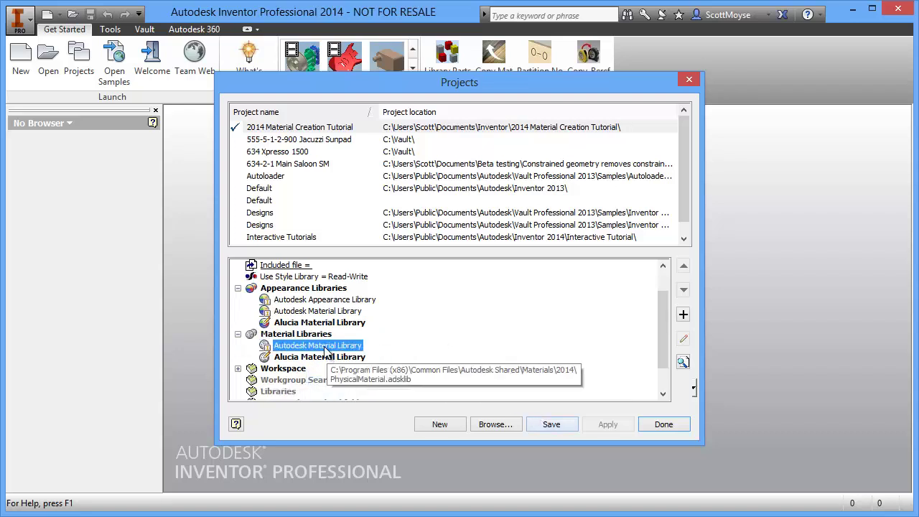
left_click(298, 311)
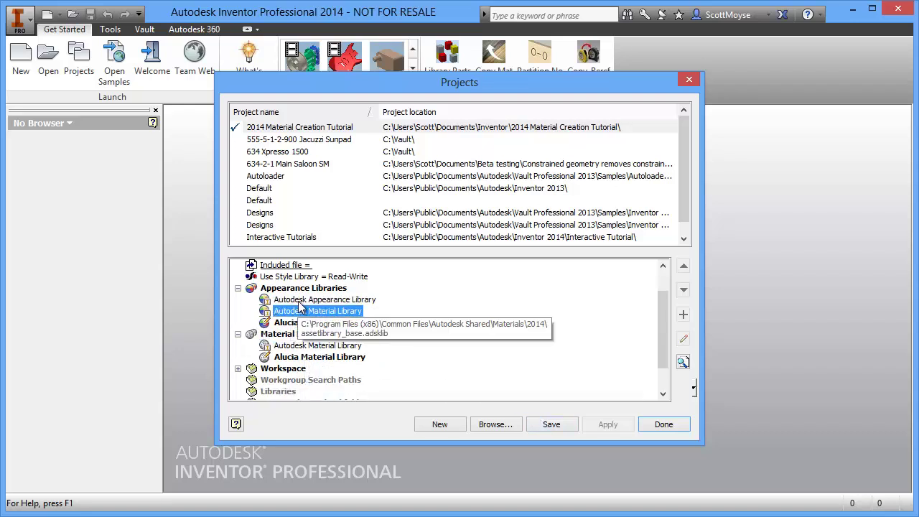
left_click(319, 346)
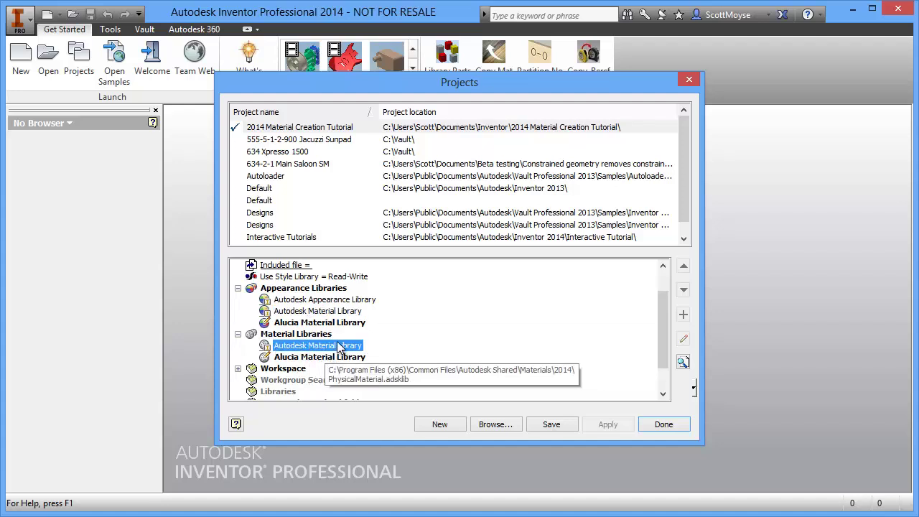
left_click(340, 301)
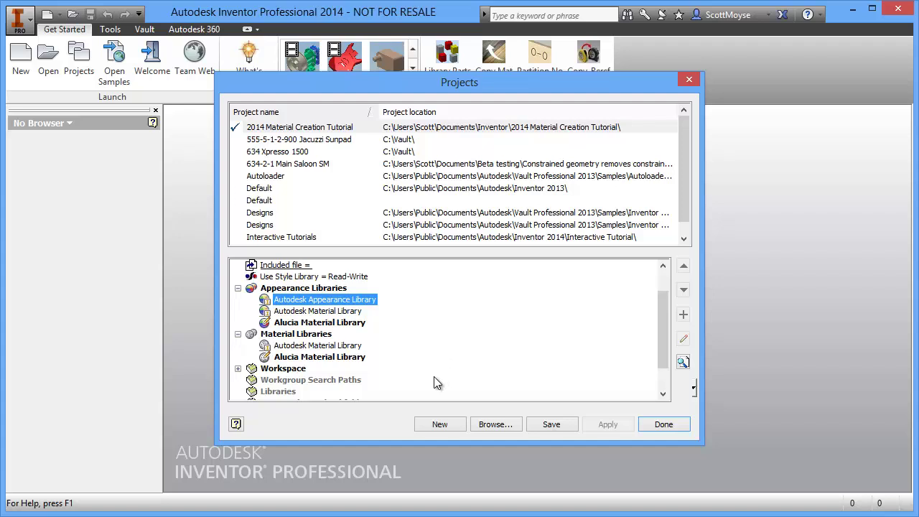
left_click(551, 424)
- Finish the project settings, then open, close and reopen 2014 Material Creation Tutorial.ipt from recent files
left_click(653, 426)
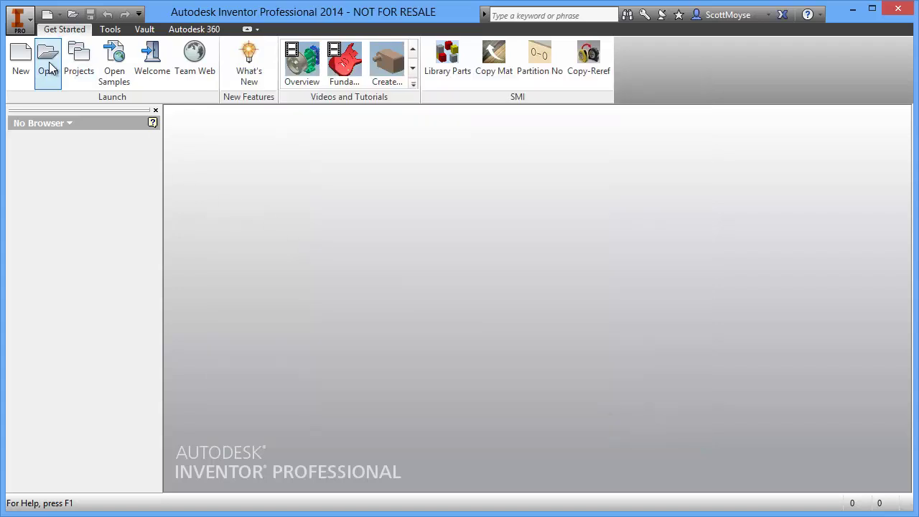
left_click(20, 20)
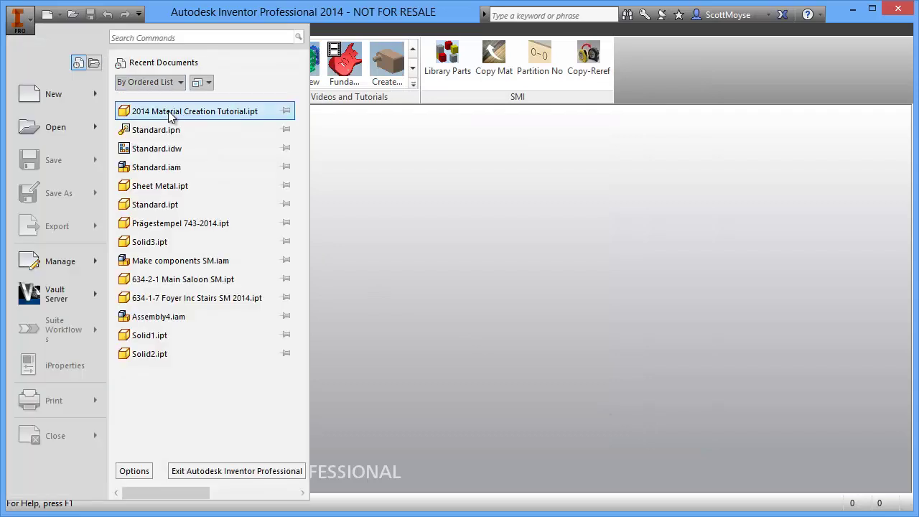
left_click(273, 111)
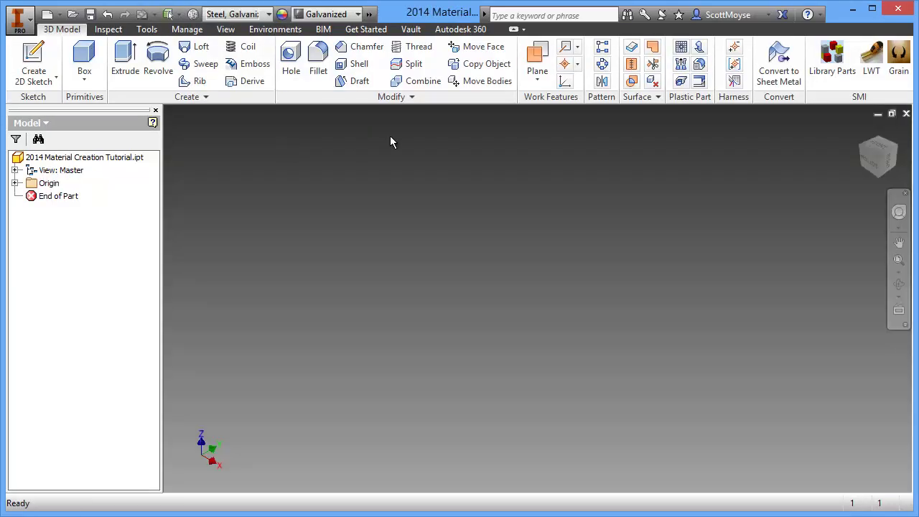
left_click(898, 8)
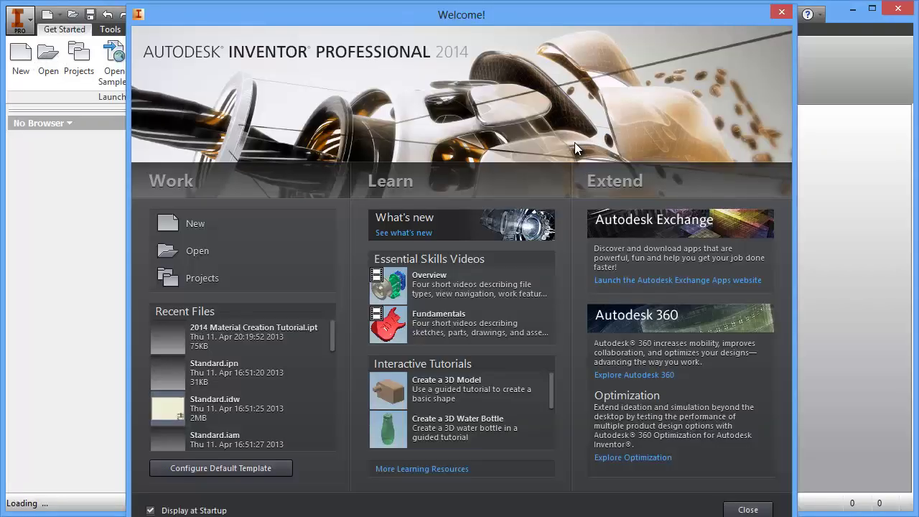
left_click(242, 333)
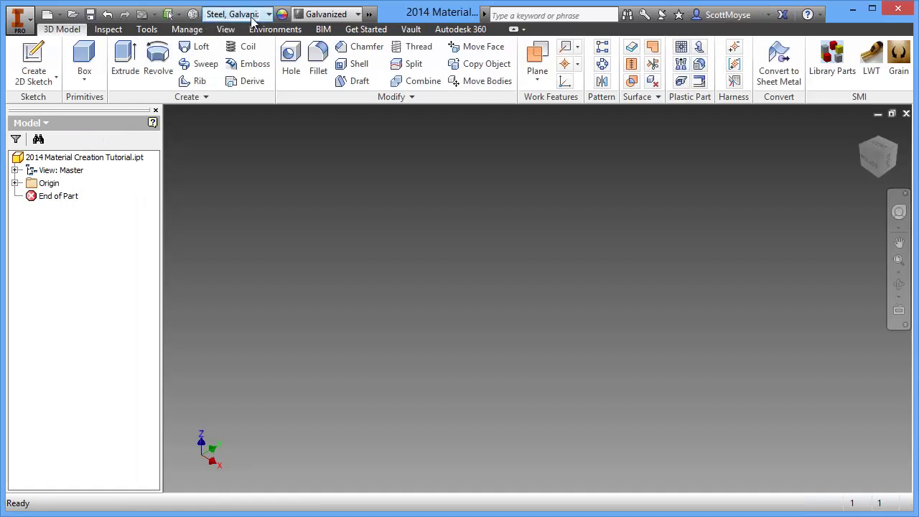
- Inspect the Quick Access material and appearance lists, keeping the Galvanized appearance
left_click(257, 17)
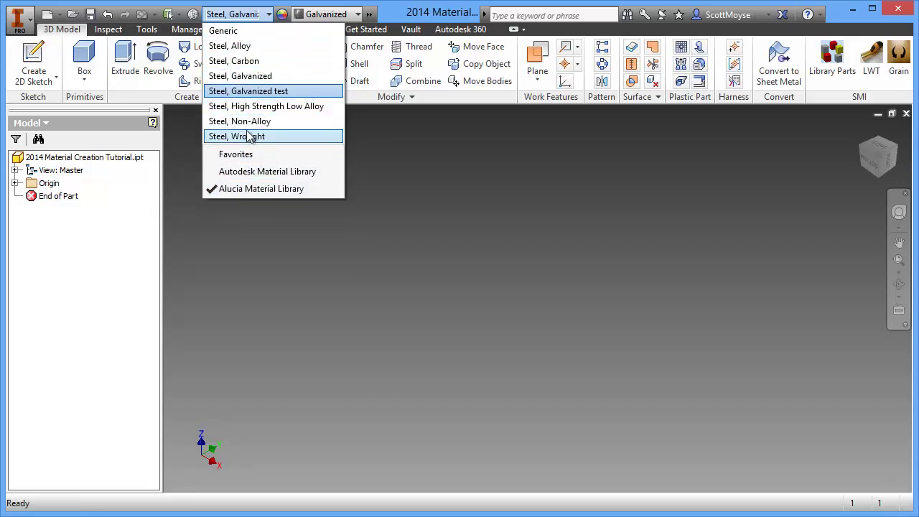
left_click(326, 14)
left_click(327, 15)
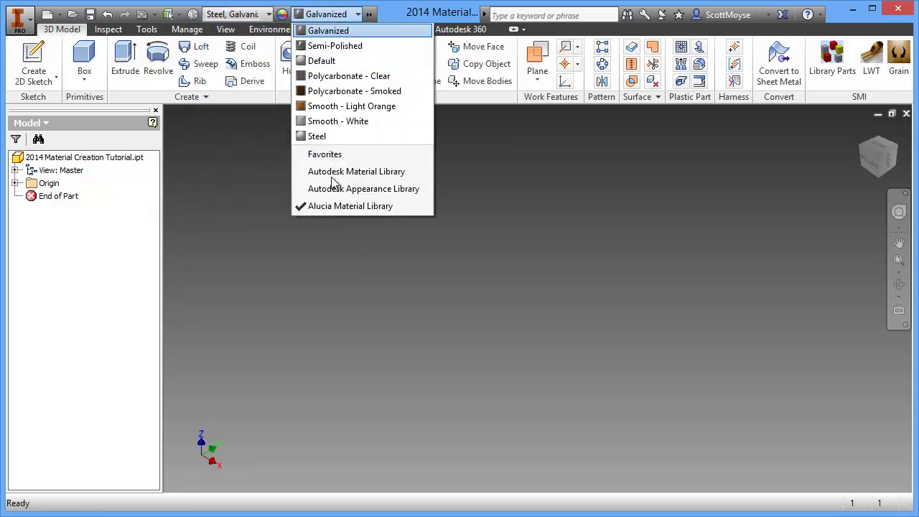
left_click(265, 19)
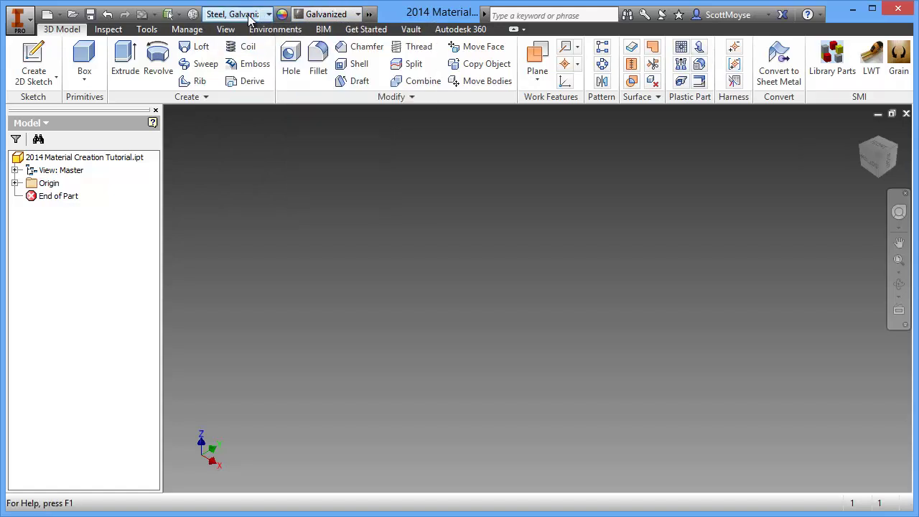
- Filter the Quick Access material list to the Autodesk Material Library, then to Favorites
left_click(266, 14)
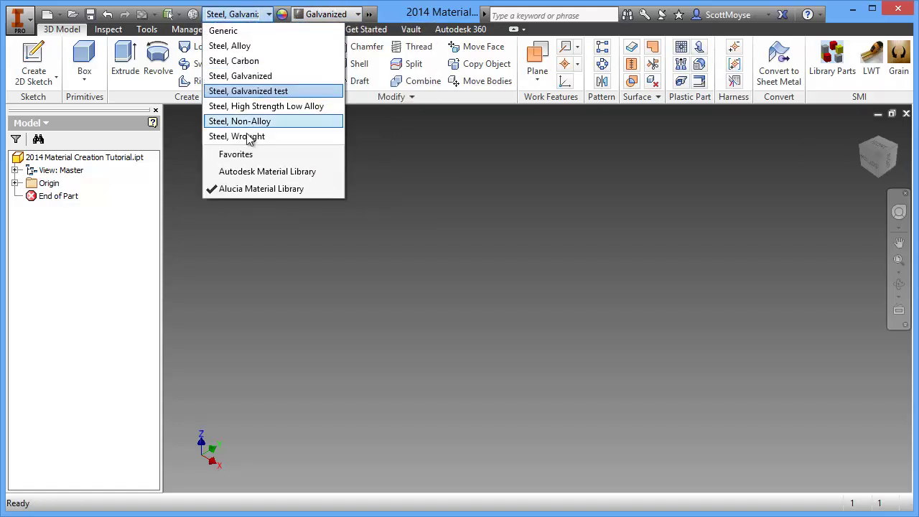
left_click(244, 178)
left_click(267, 15)
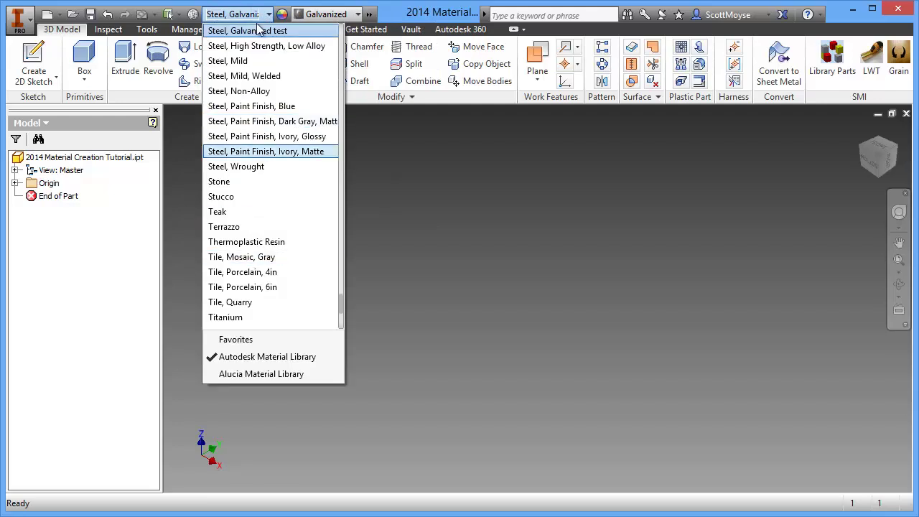
scroll(320, 316, "down", 1)
left_click(266, 342)
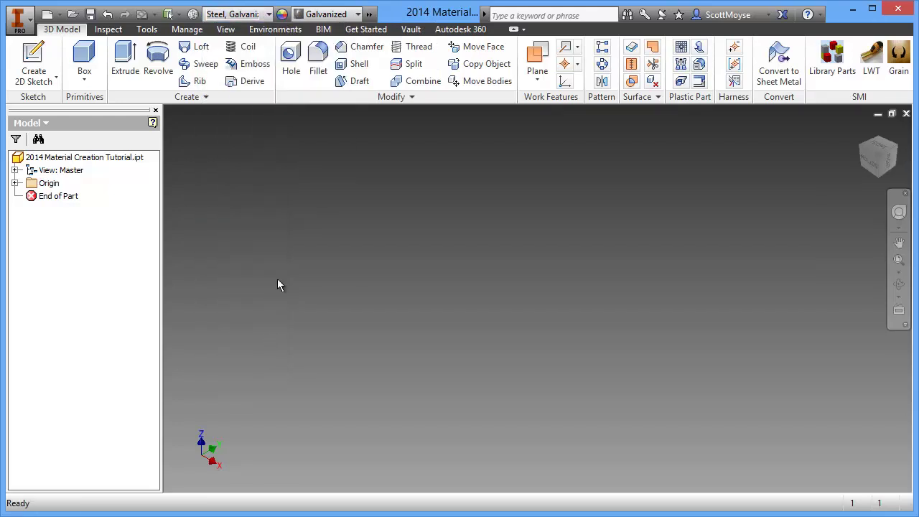
left_click(267, 15)
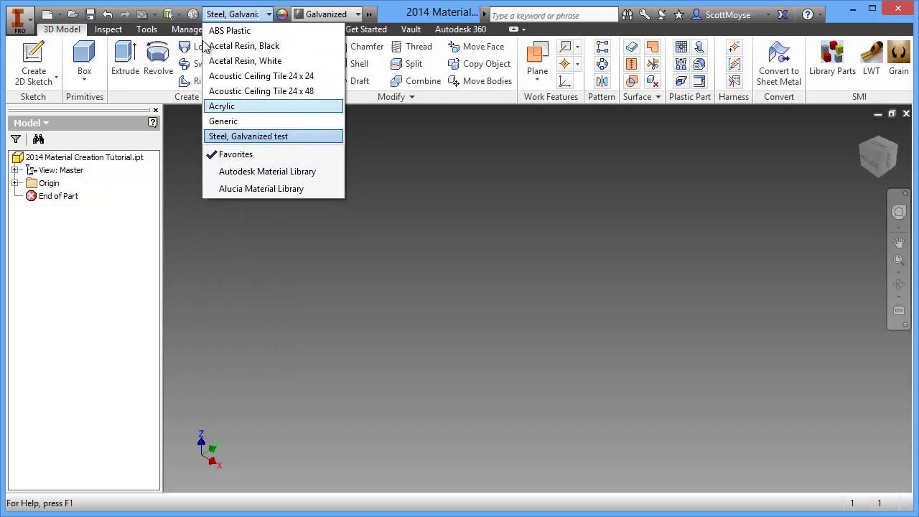
left_click(198, 19)
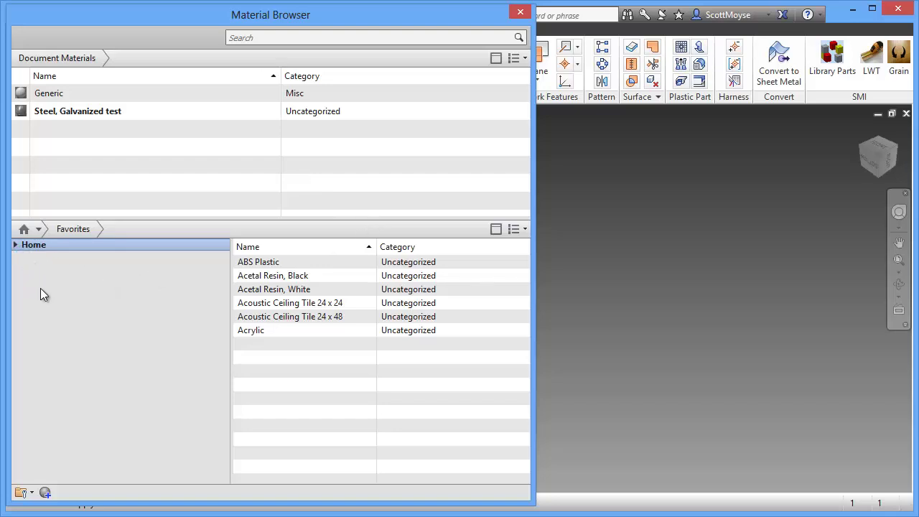
- Add Acoustic Ceiling Tile 24 x 24 from the Autodesk Material Library to Favorites, keeping both same-named materials
left_click(15, 244)
left_click(59, 282)
left_click(72, 269)
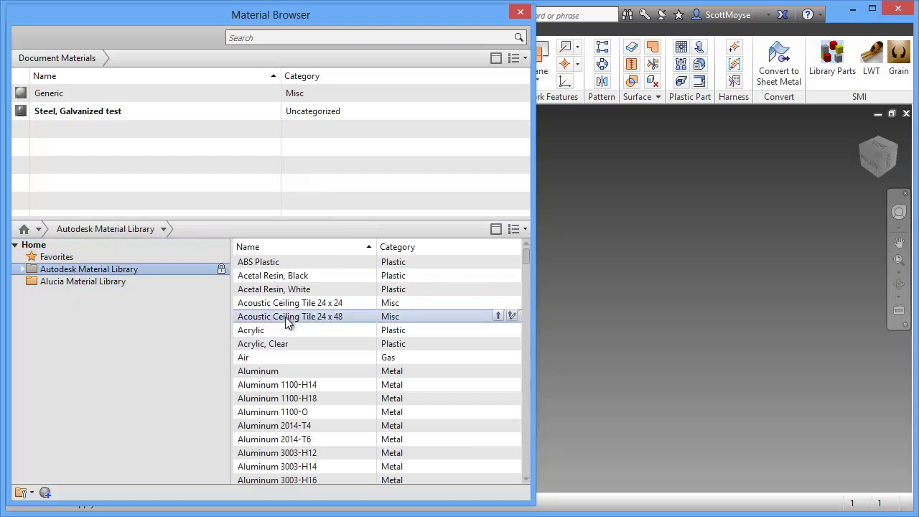
left_click_drag(293, 304, 90, 267)
left_click(476, 288)
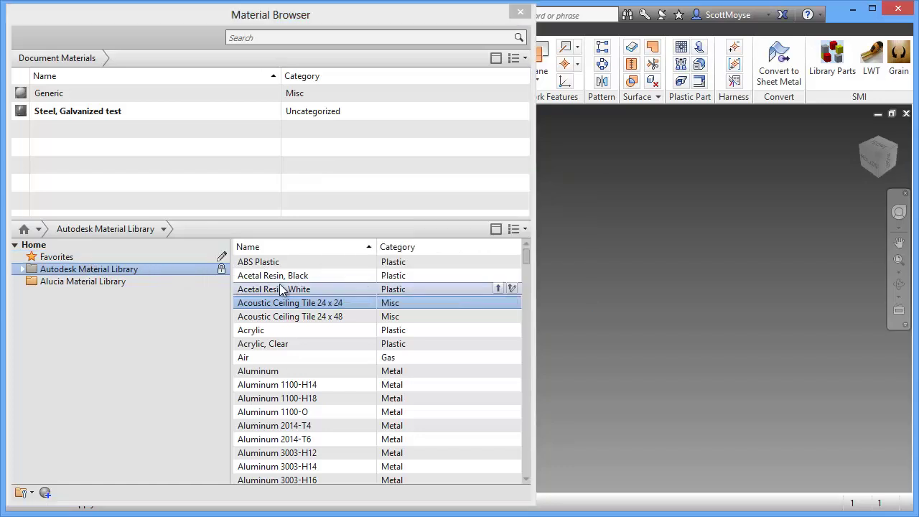
left_click(220, 257)
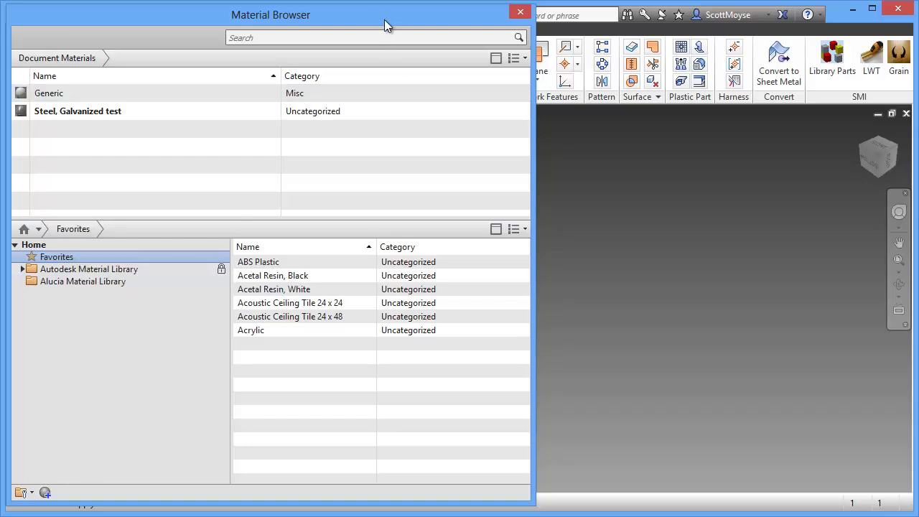
left_click(521, 11)
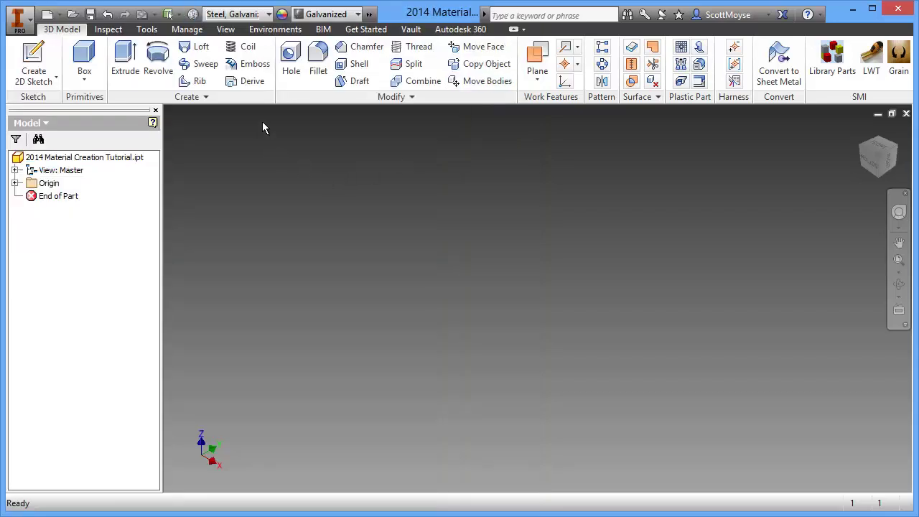
left_click(268, 14)
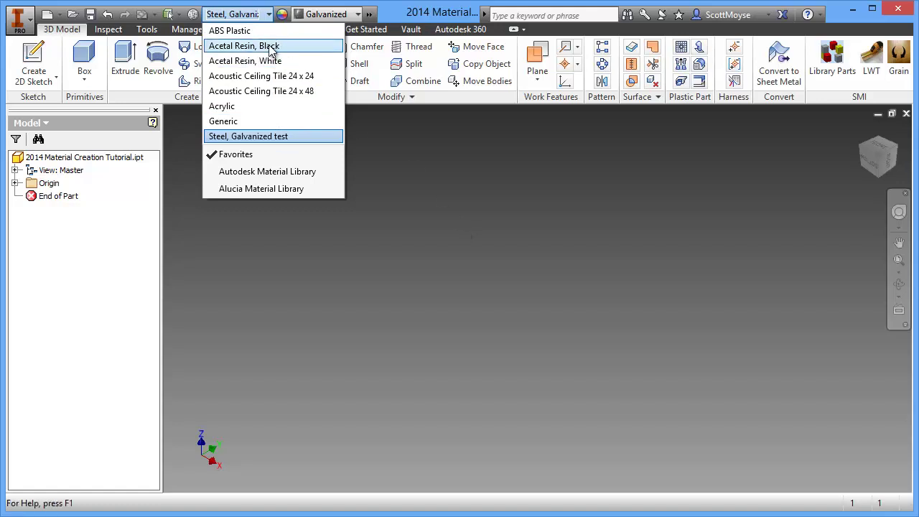
left_click(461, 209)
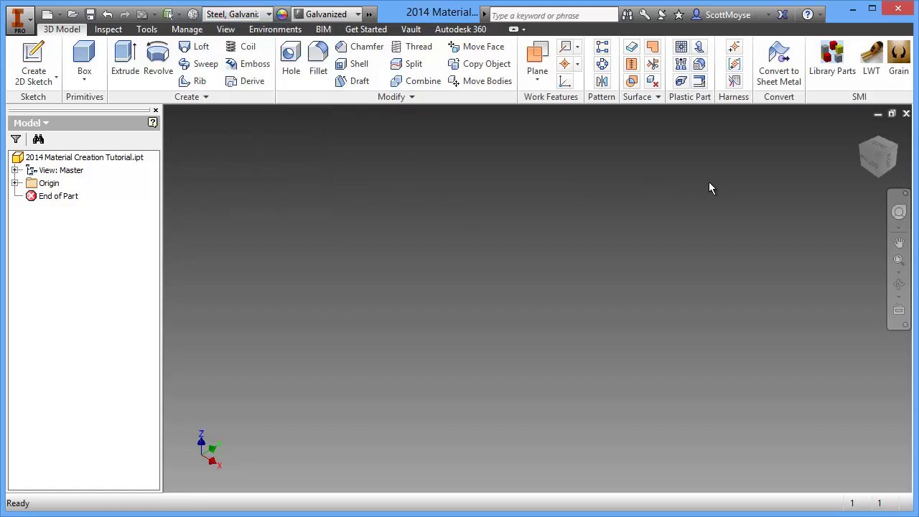